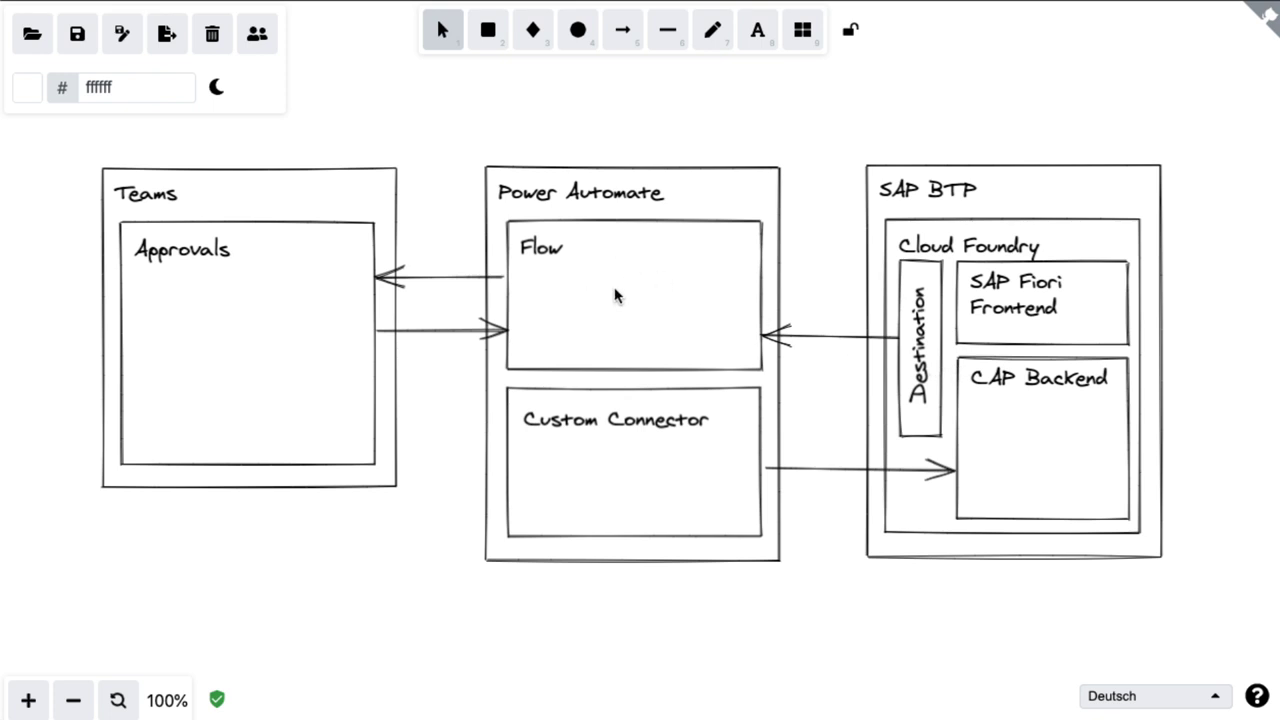
scroll(625, 300, left, 1)
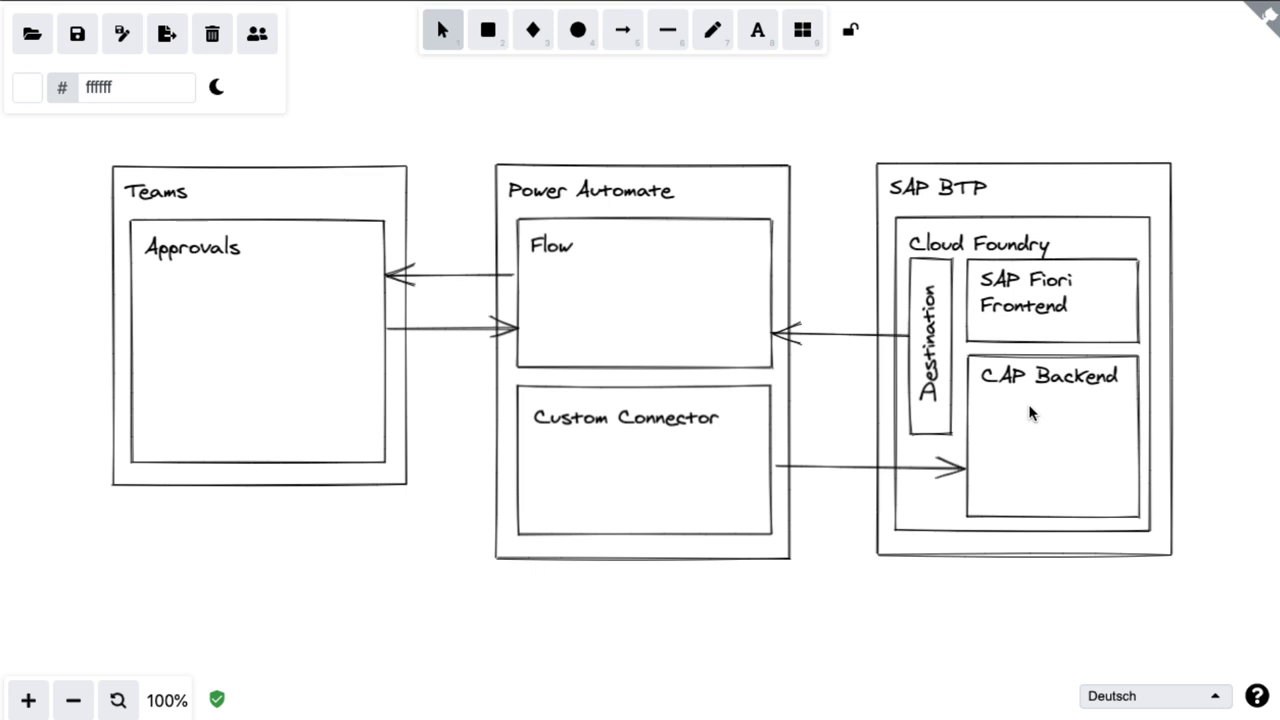
scroll(1035, 413, right, 2)
scroll(1035, 413, down, 1)
scroll(1035, 413, up, 1)
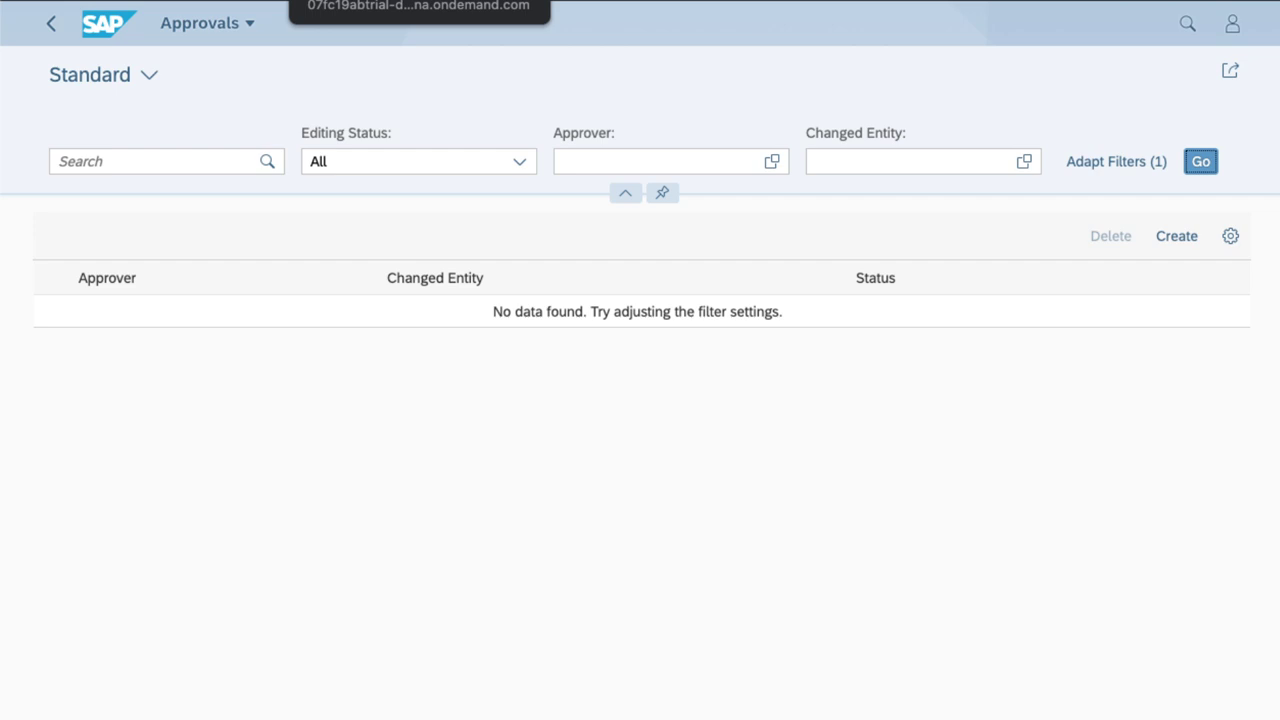
Create a new approval record in the SAP Approvals app and enter the approver's name.
click(1174, 244)
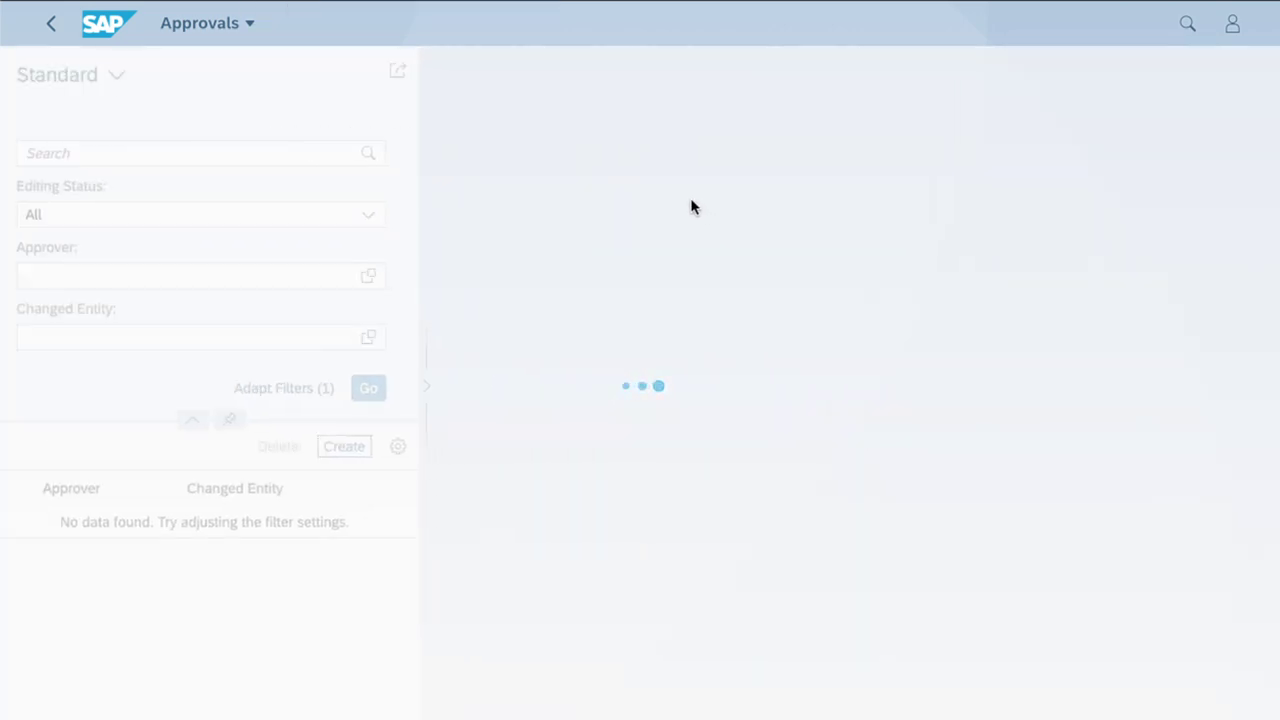
click(574, 356)
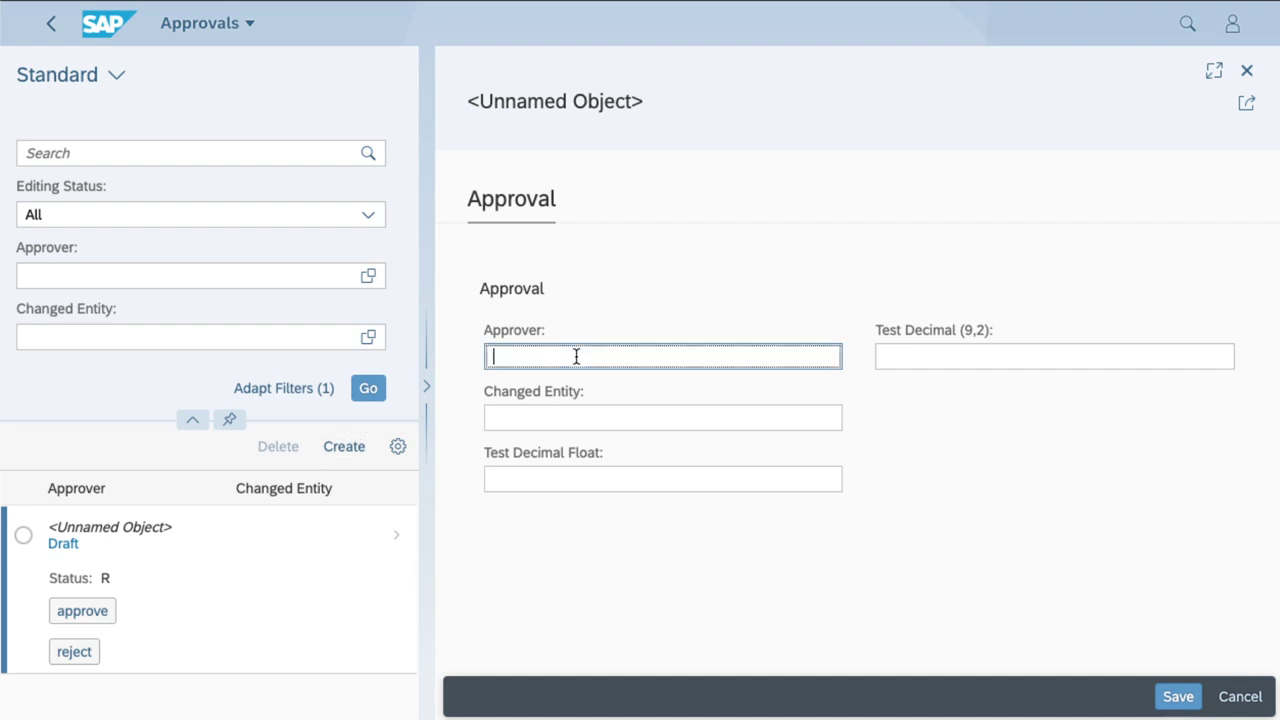
text(Gregor)
key(Tab)
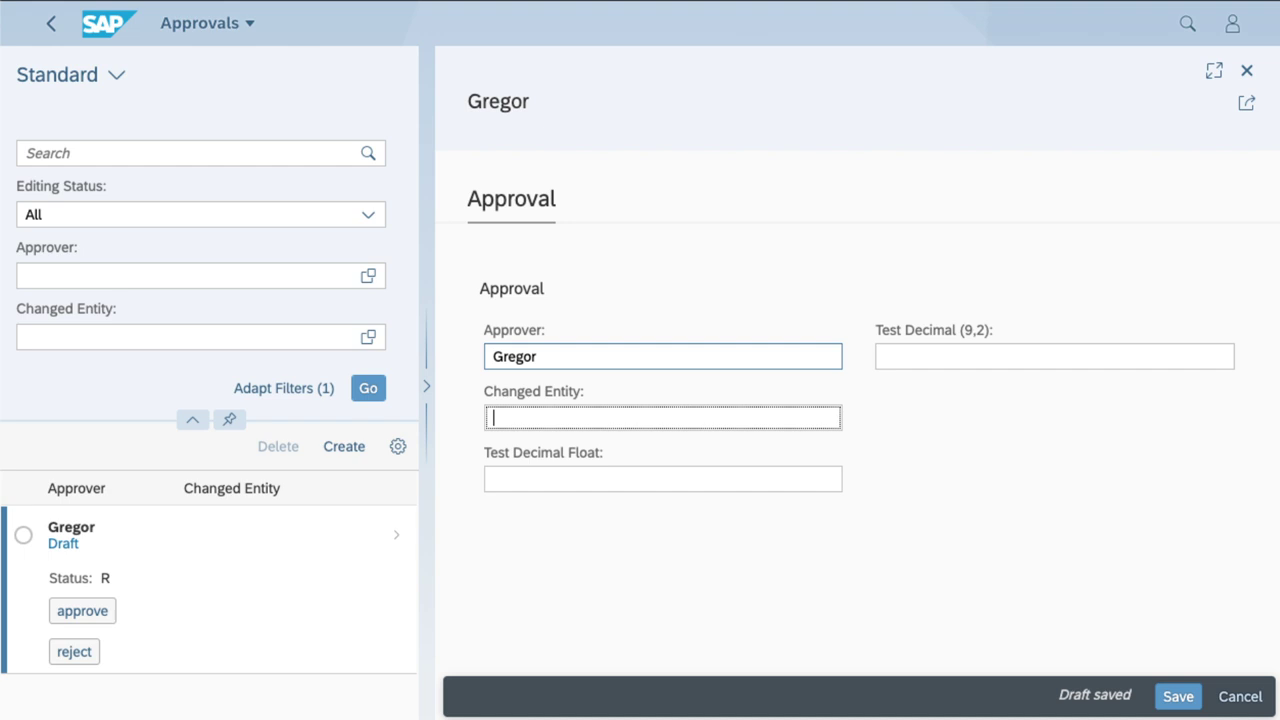
Set the approval's changed entity to "Test for demo video" and save the record.
text(Test fro)
key(BackSpace)
text(or demo vie)
key(BackSpace)
text(d)
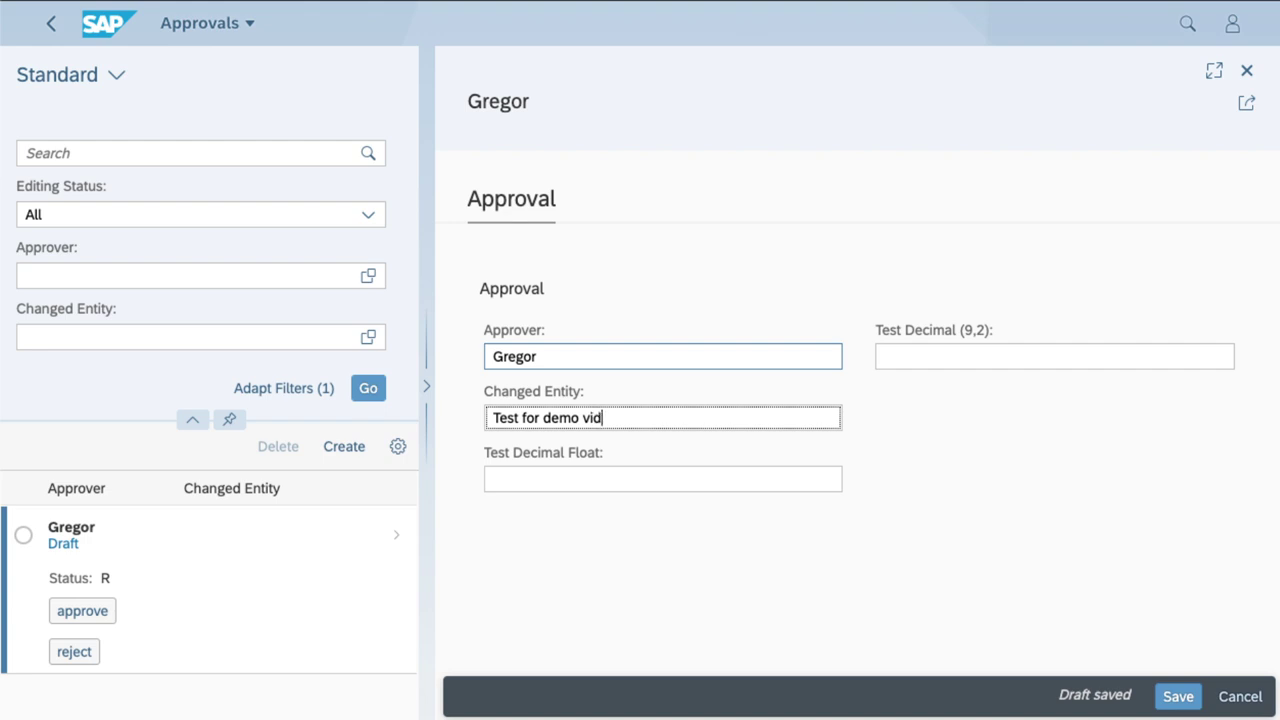
text(eo)
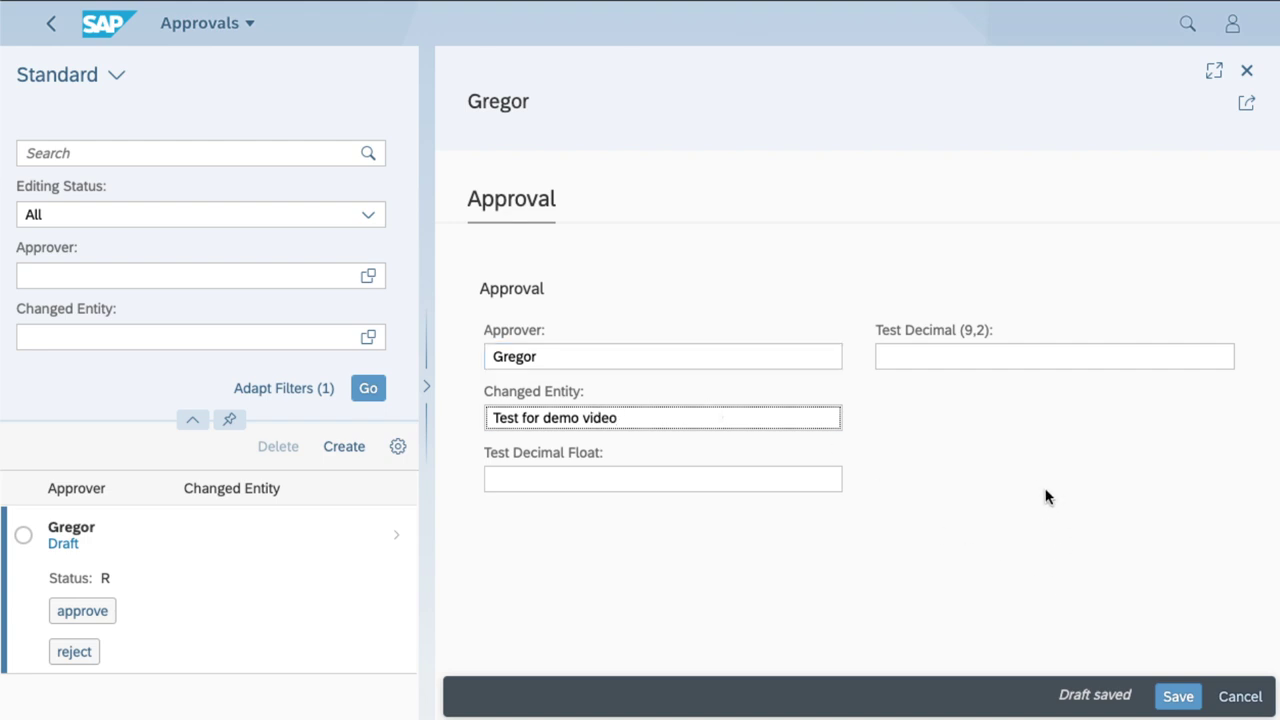
key(Tab)
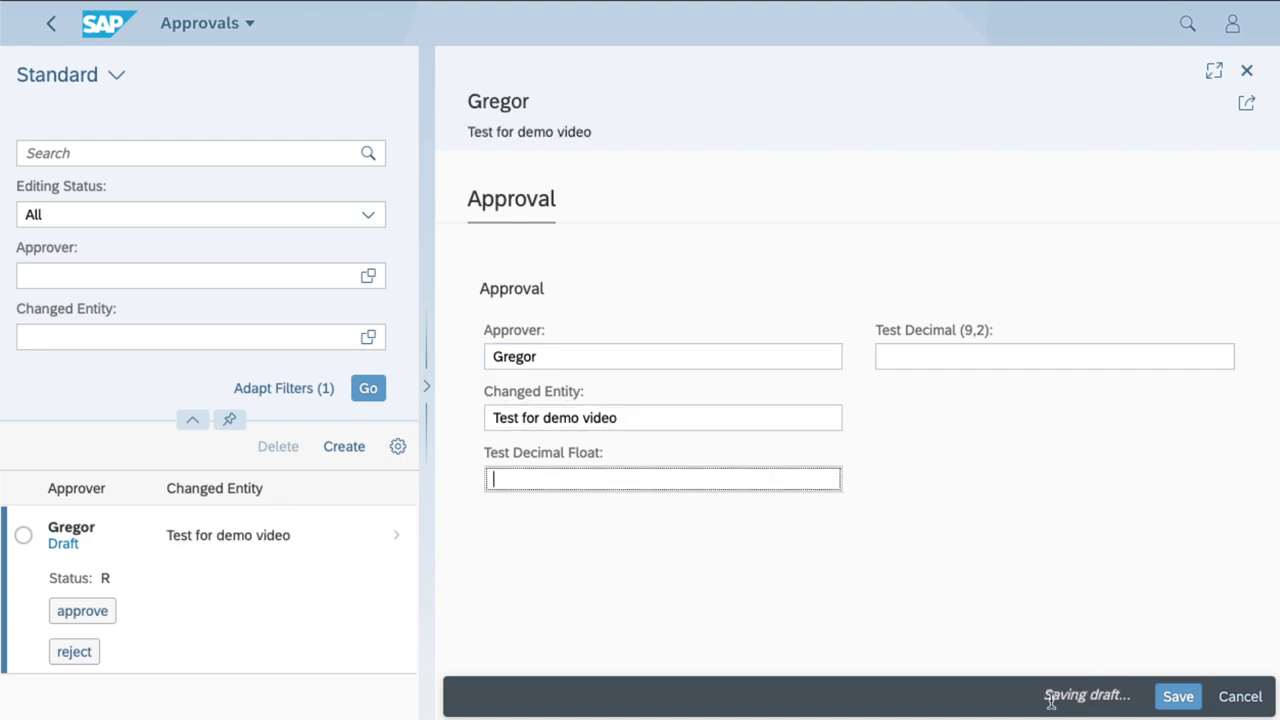
click(1190, 705)
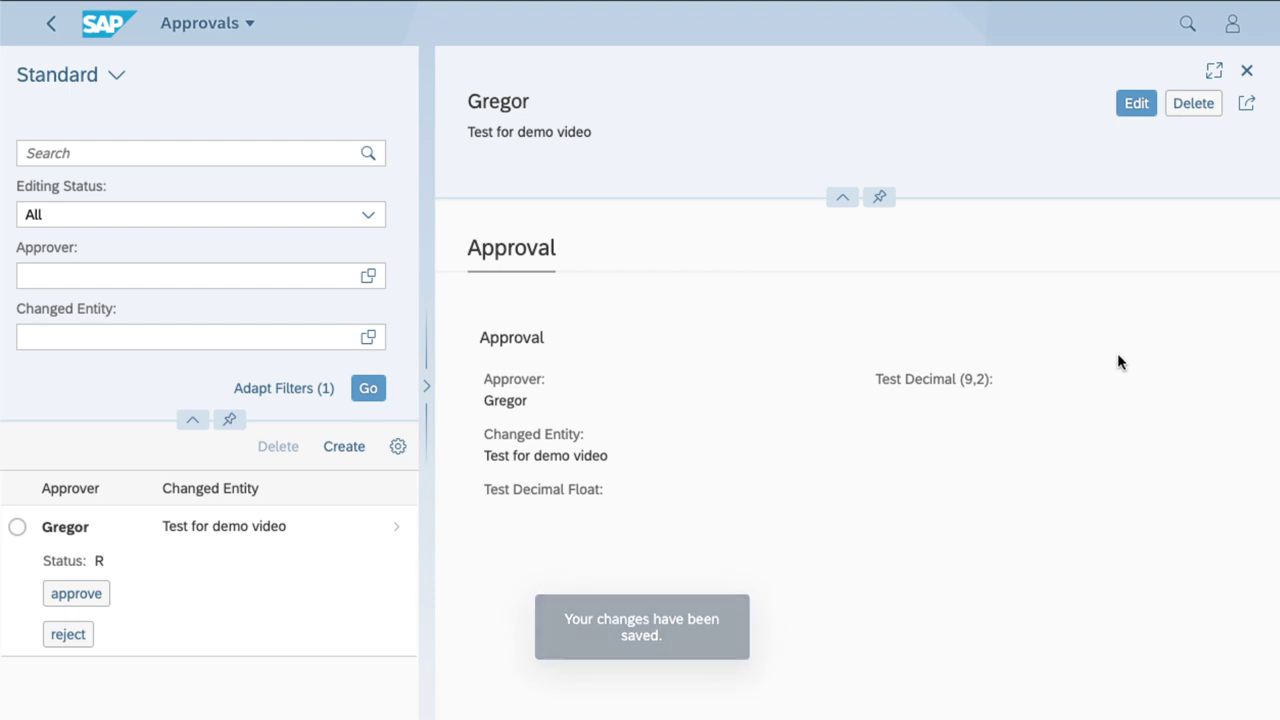
Switch to Microsoft Teams and review the details of the newest approval request, for Test for demo video, from the activity feed.
key(super+Tab)
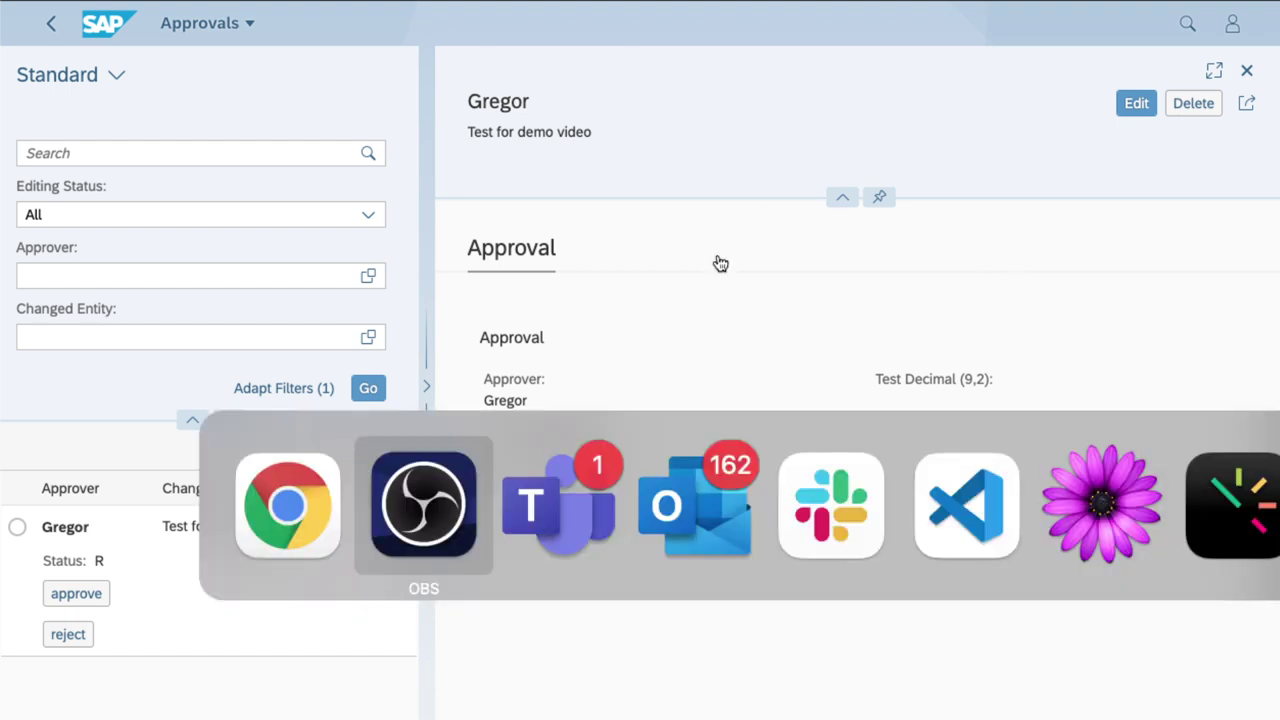
key(super+Tab)
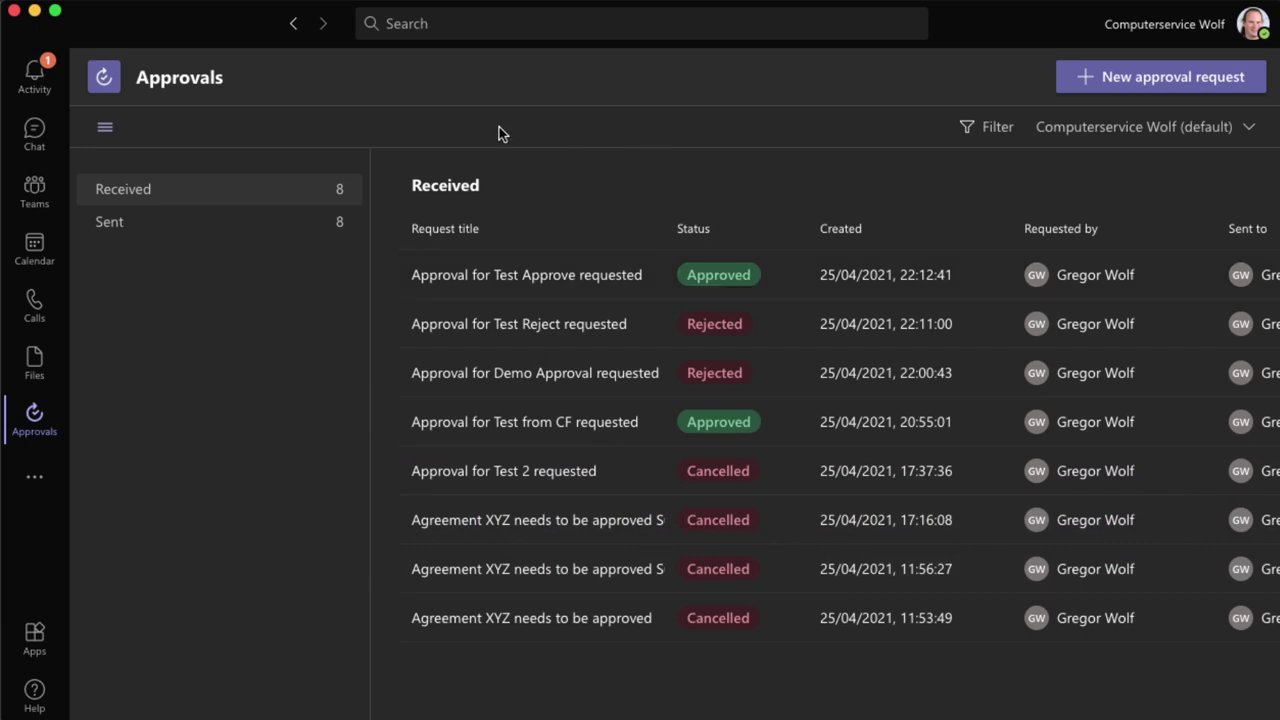
click(40, 84)
click(218, 180)
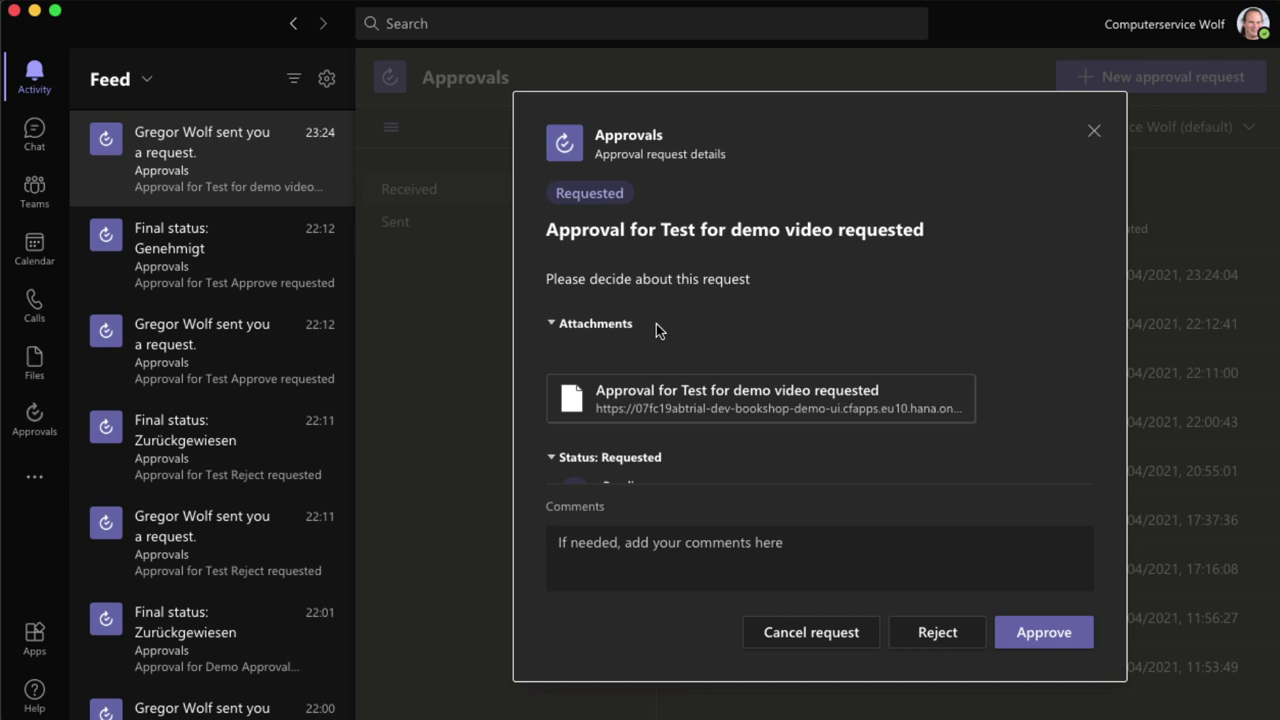
scroll(688, 404, down, 3)
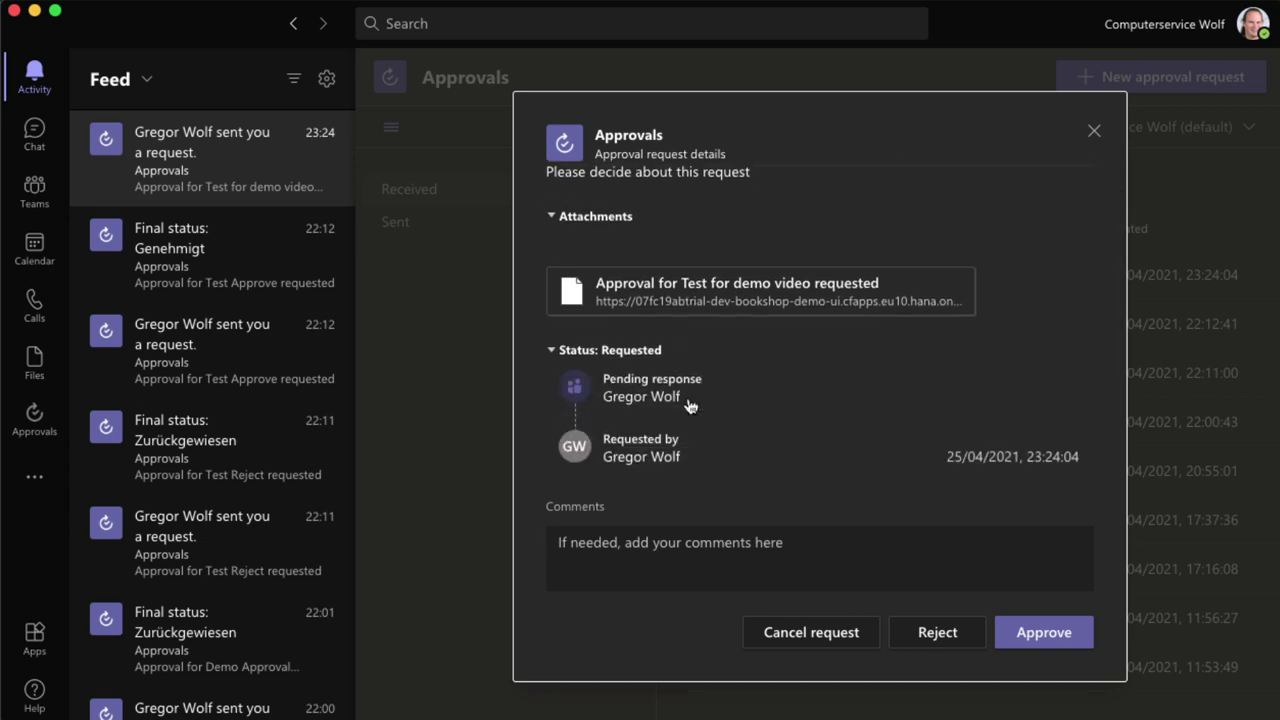
scroll(688, 402, up, 3)
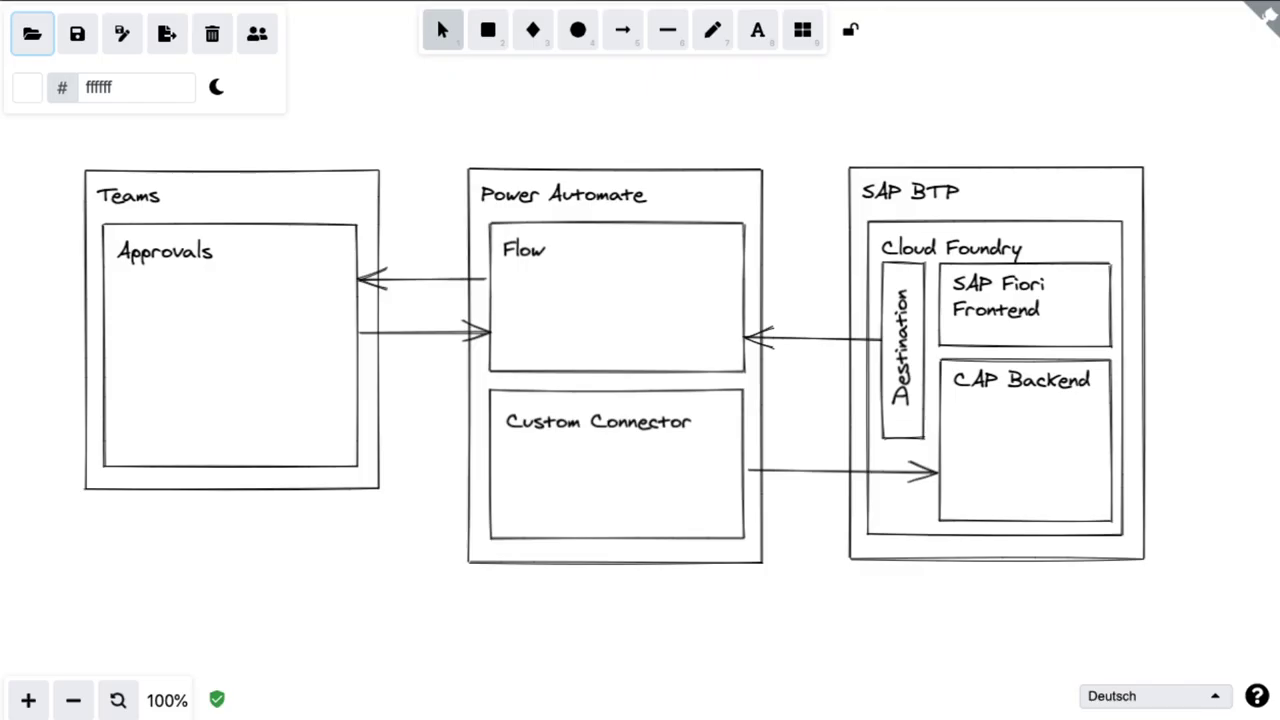
Approve the Test for demo video request in Teams and refresh the approvals list in the SAP app.
key(super+Tab)
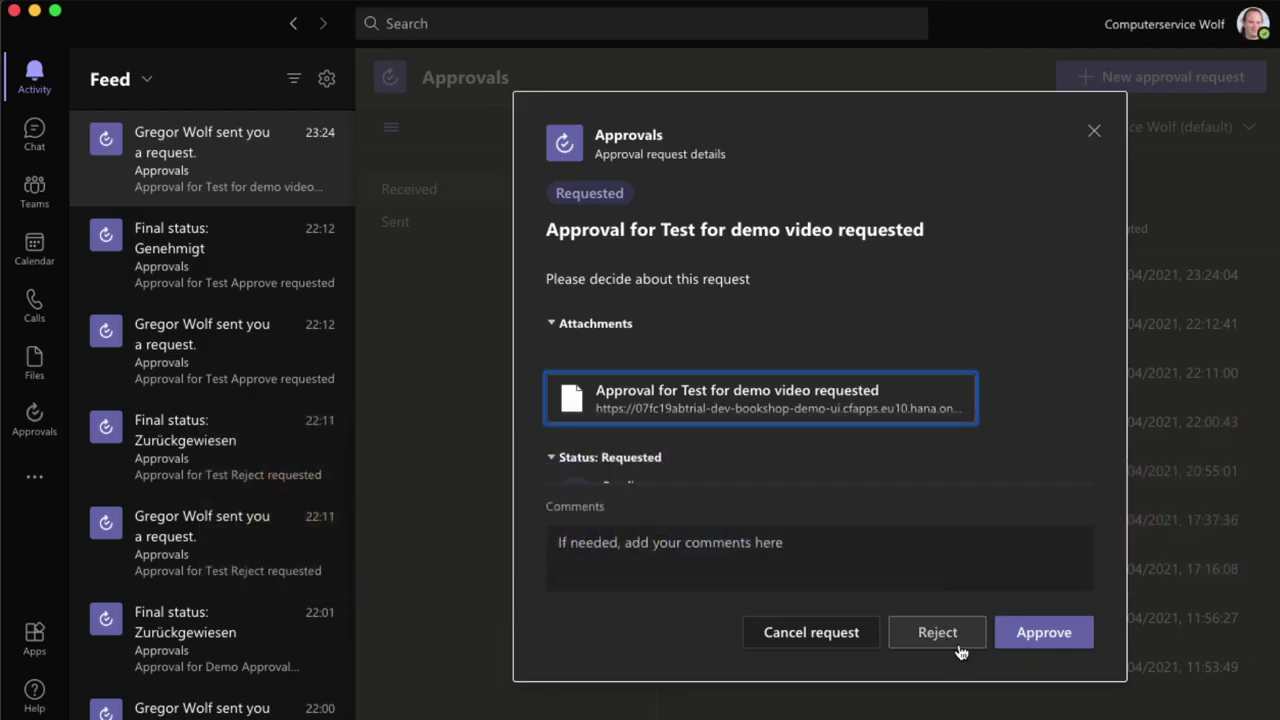
click(1066, 638)
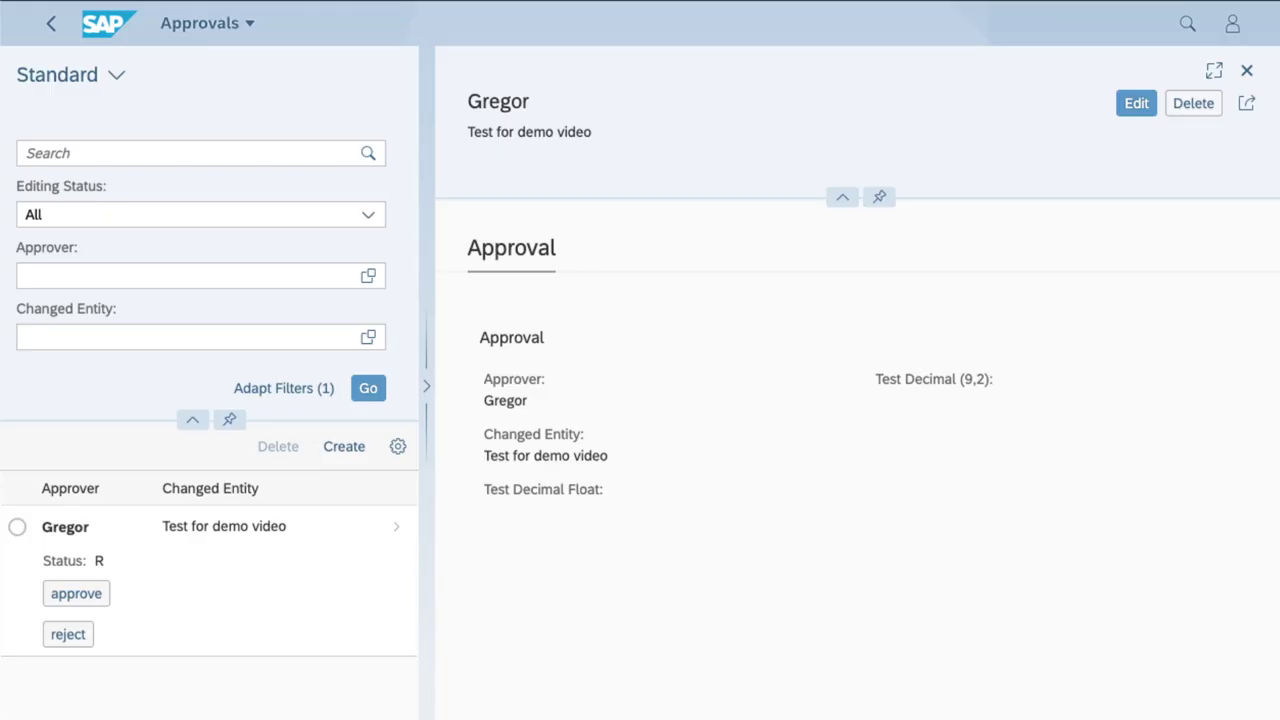
click(1247, 70)
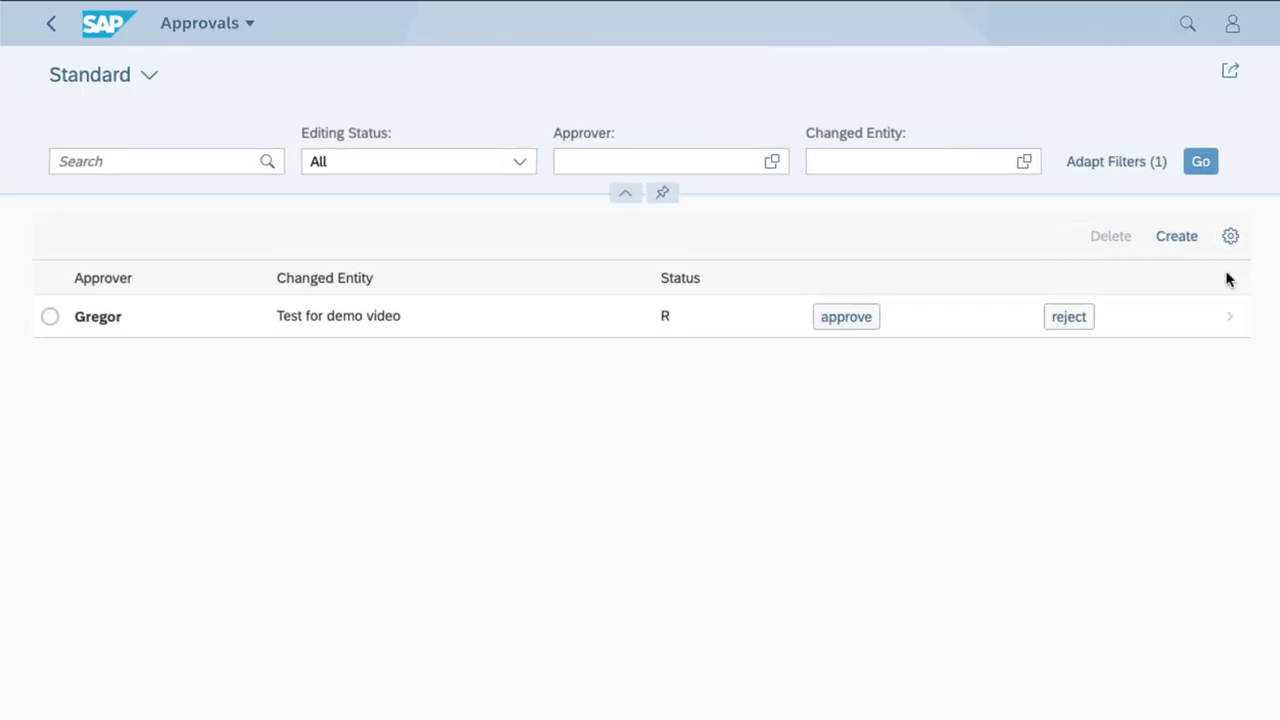
click(1204, 164)
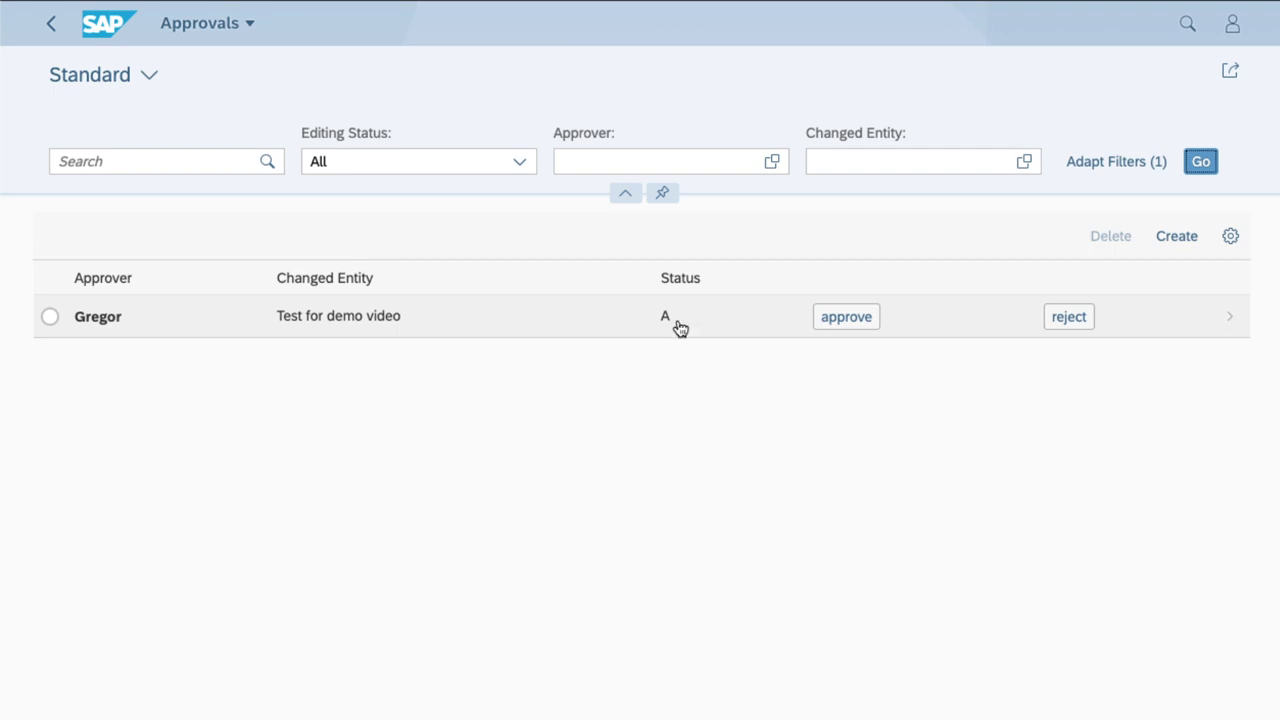
Create a second approval record with the approver's name and the changed entity "For rejection", and save it.
click(1180, 240)
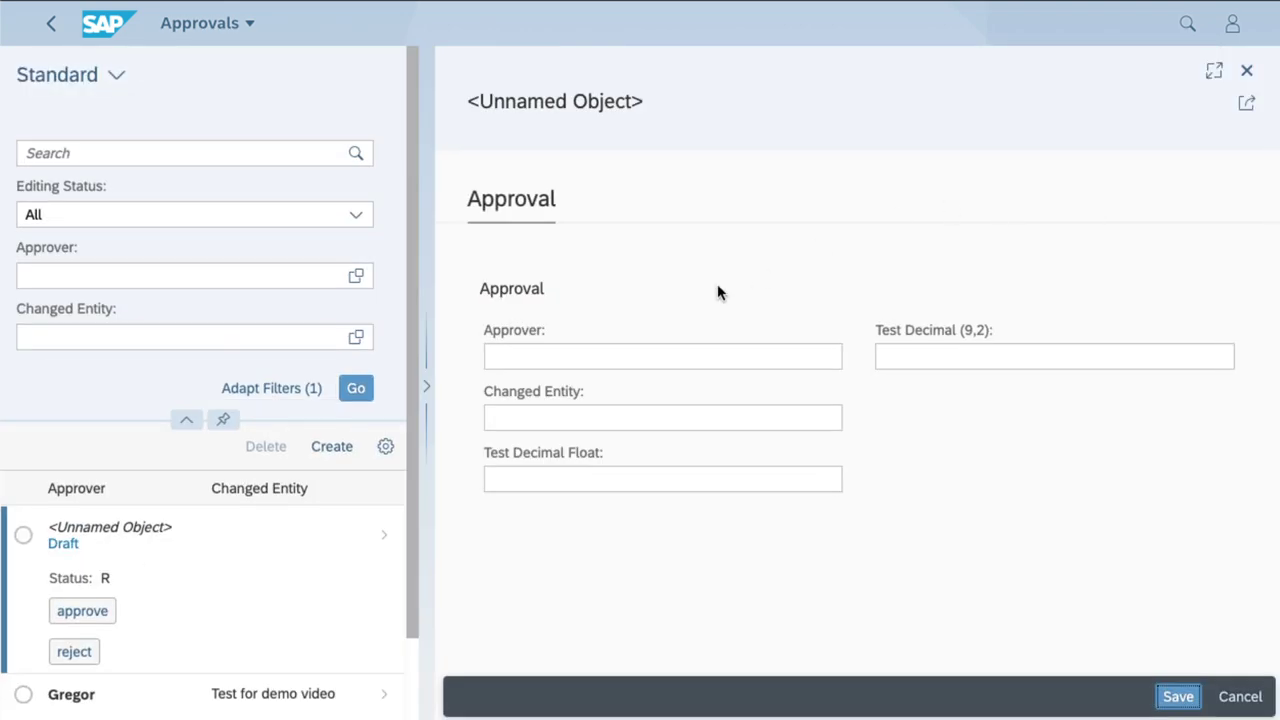
click(592, 357)
text(Gregor)
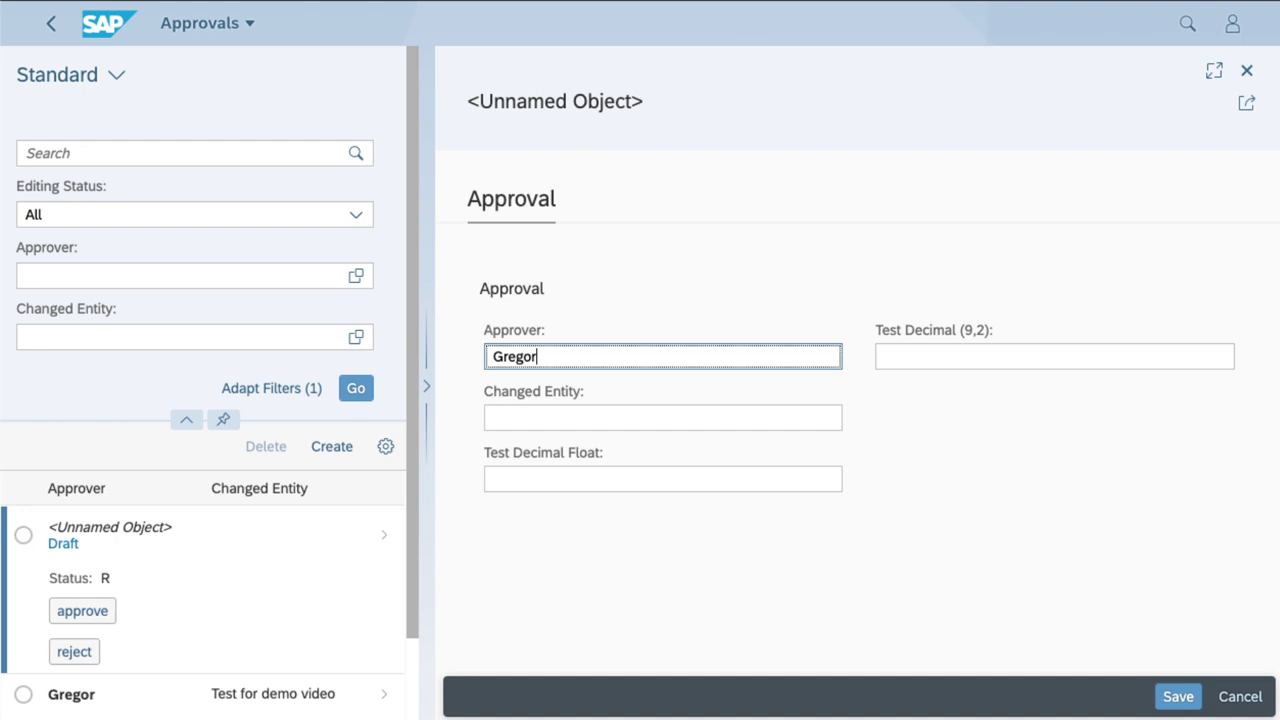
click(662, 418)
text(For rejection)
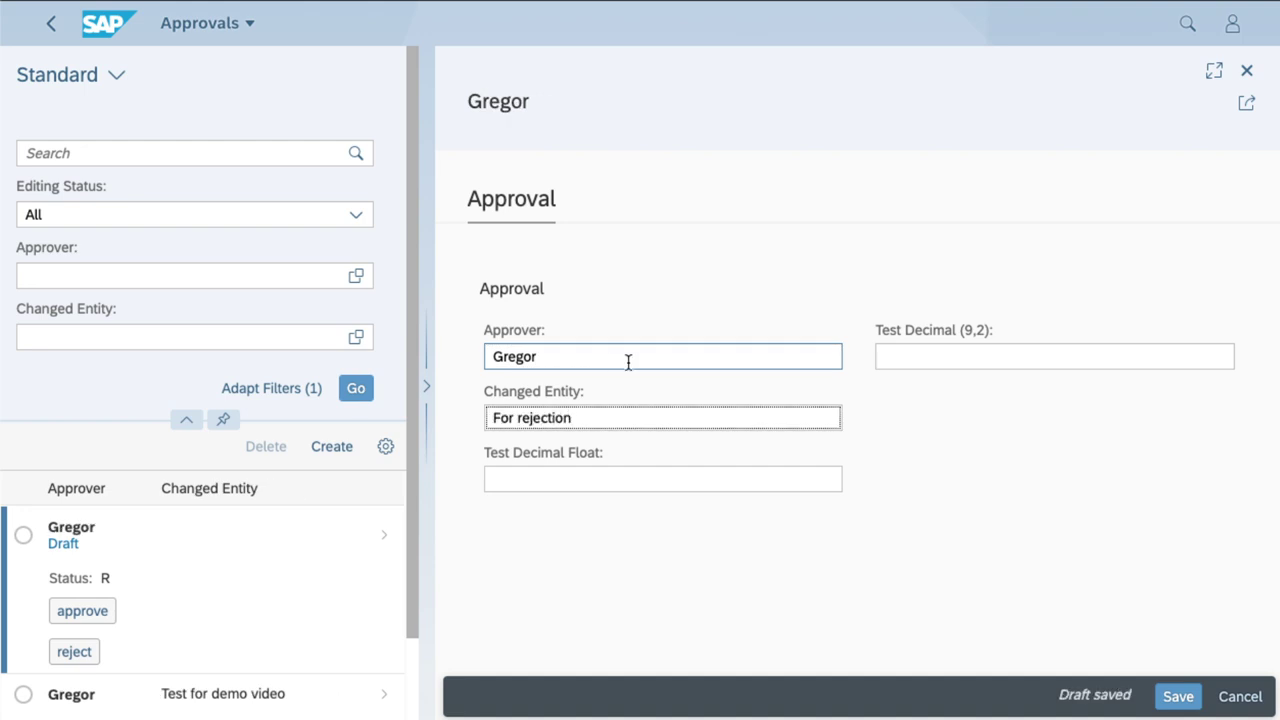
key(Tab)
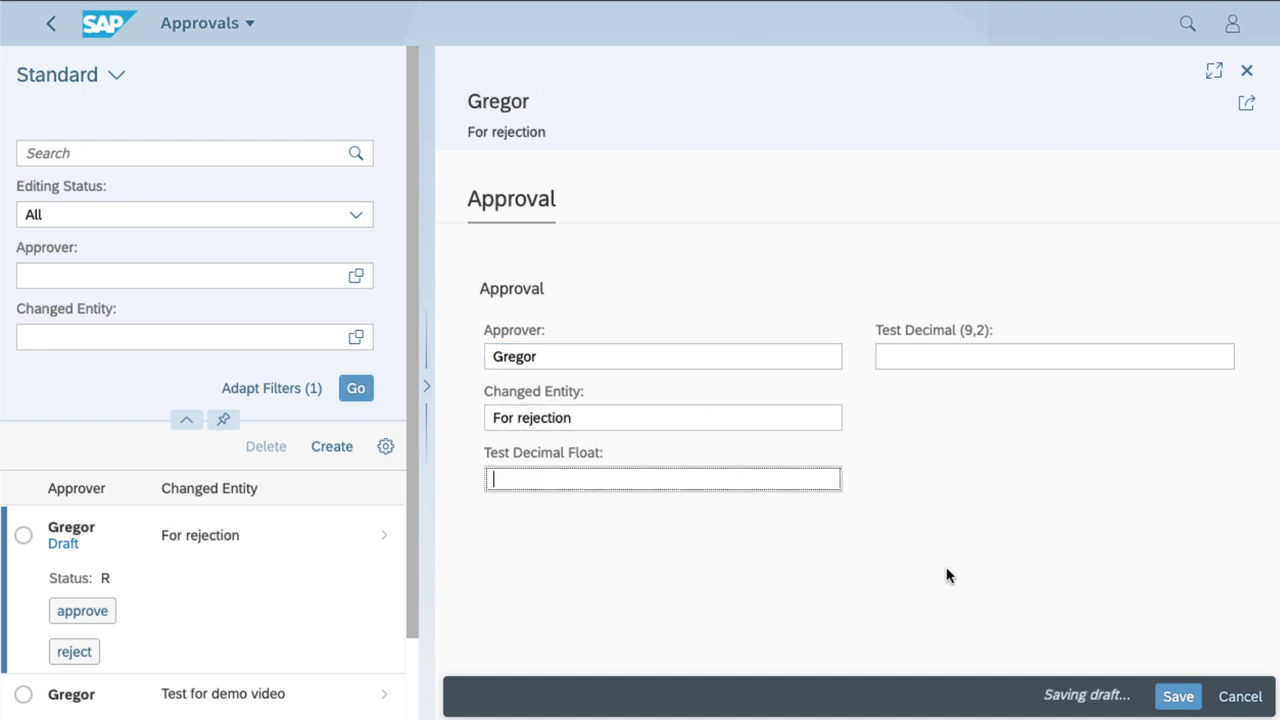
click(1180, 697)
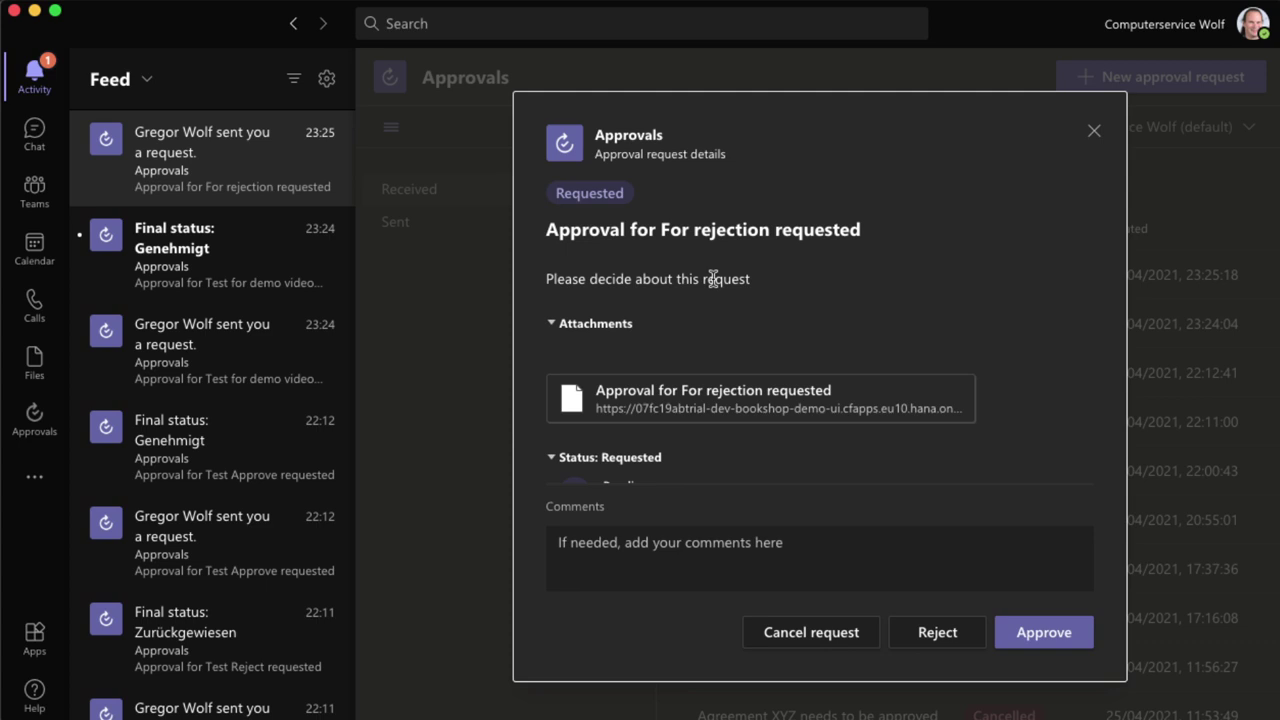
Reject the For rejection request in Teams and refresh the approvals list in the SAP app.
click(938, 632)
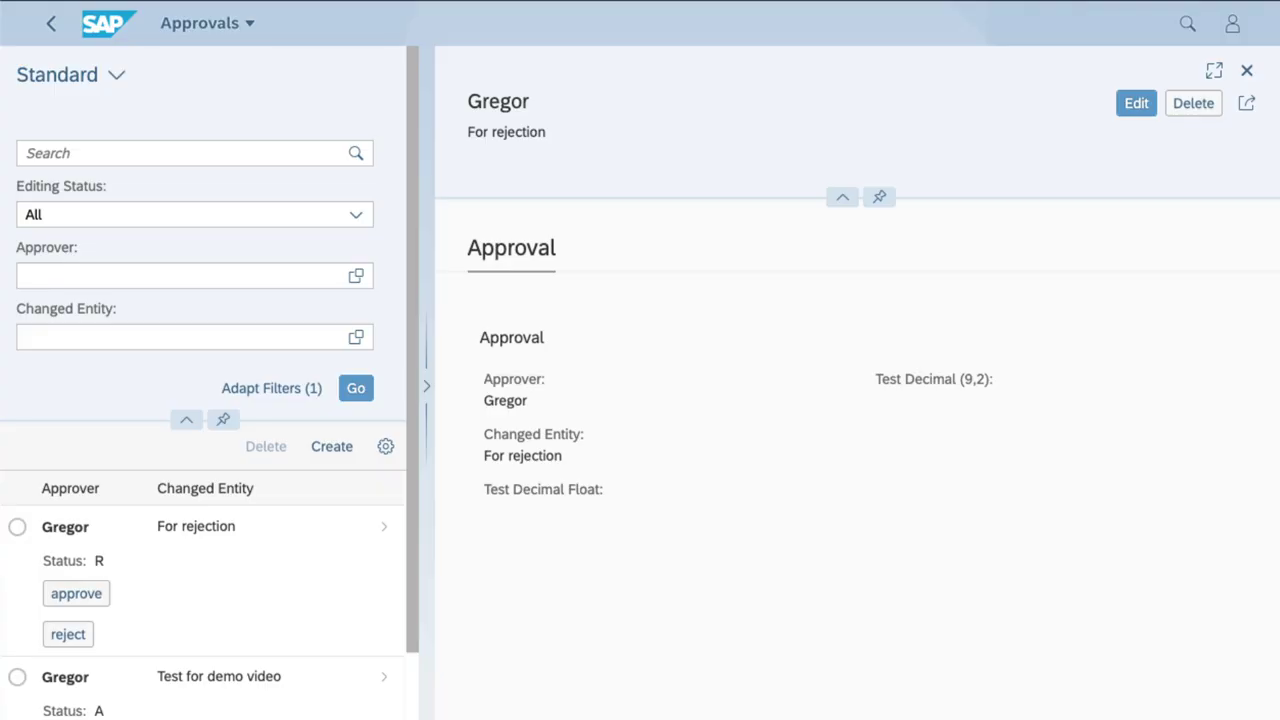
click(1247, 71)
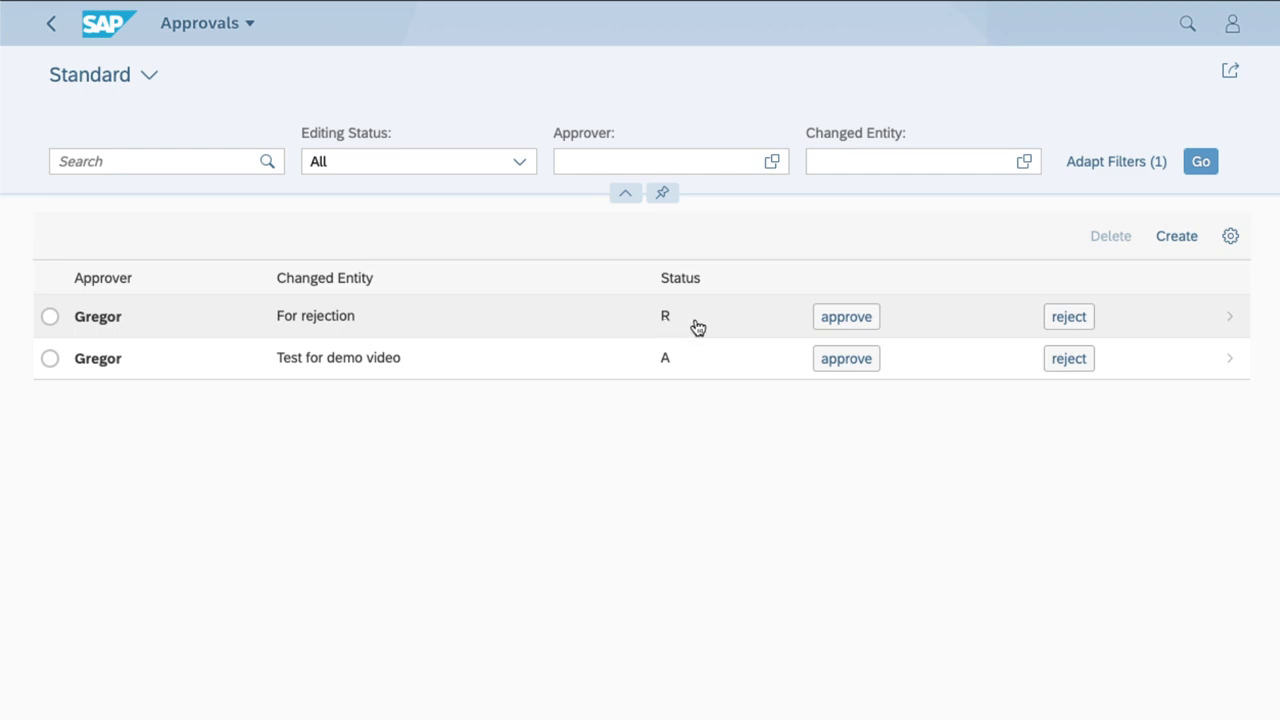
click(1206, 162)
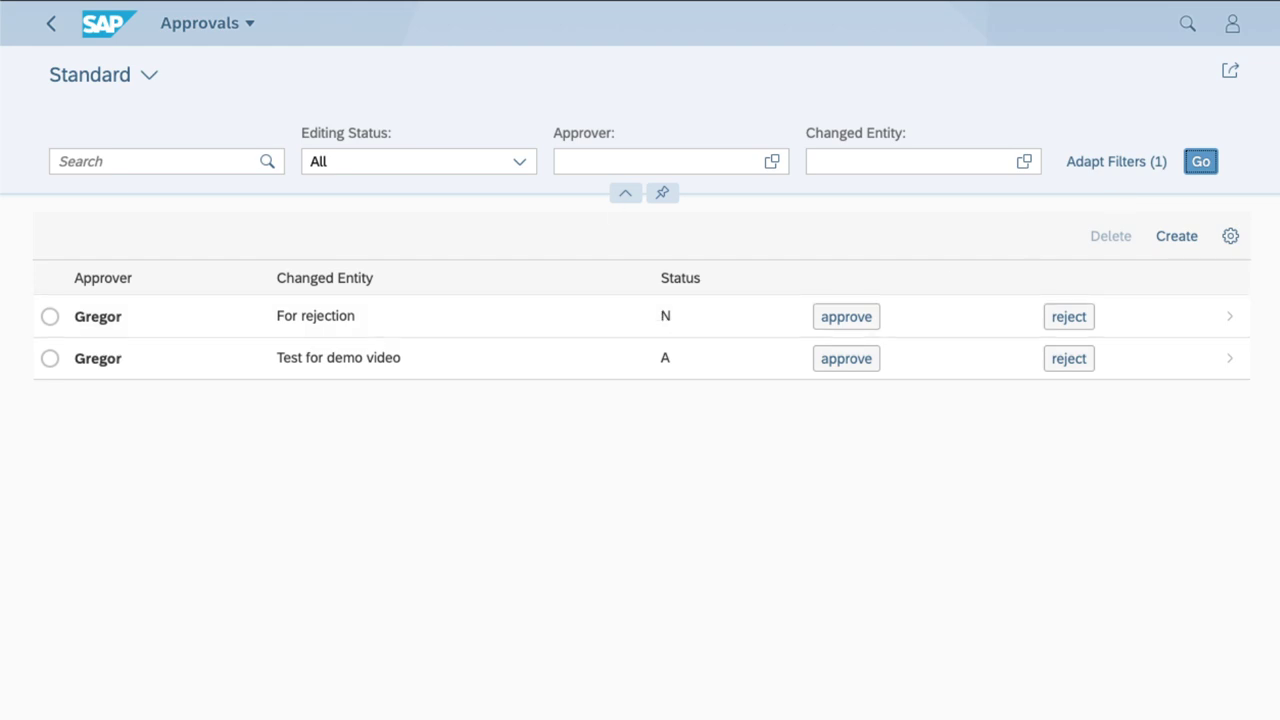
Switch to the Request Approval flow in Power Automate and examine its approval action, decision condition and approve/reject branches.
key(ctrl+shift+Tab)
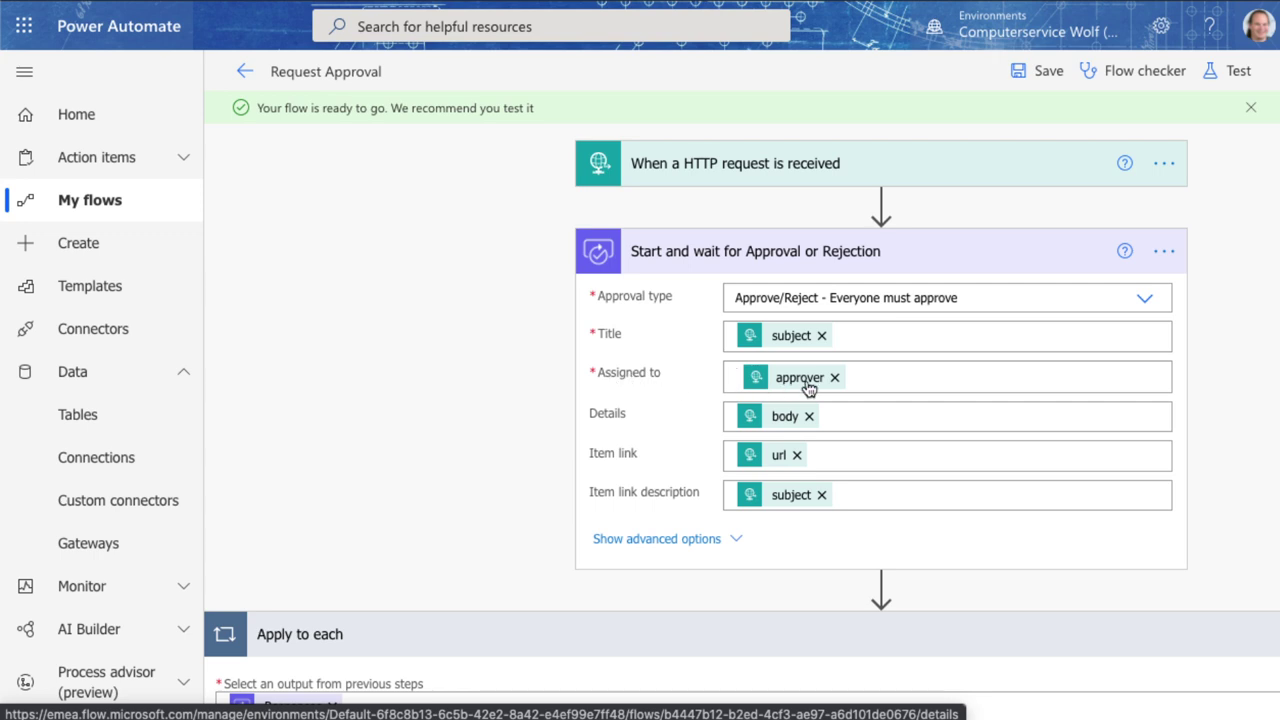
mouse_move(800, 388)
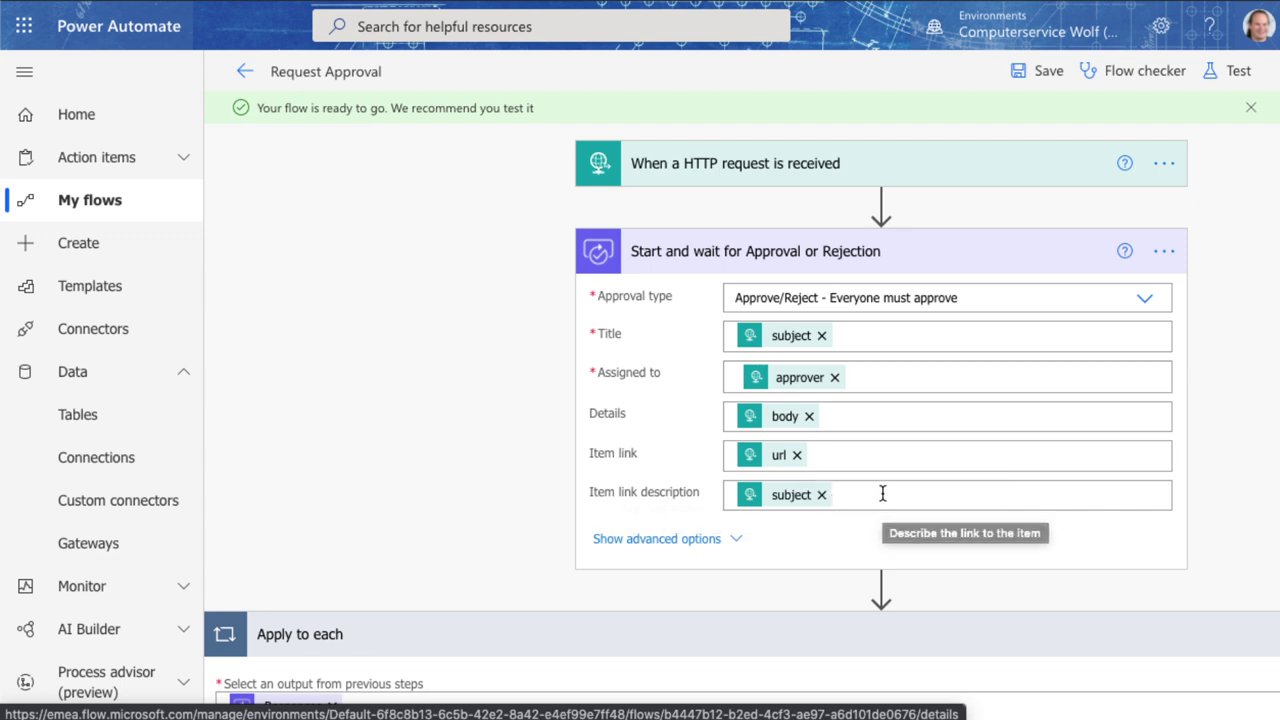
scroll(883, 494, down, 1)
scroll(883, 494, down, 5)
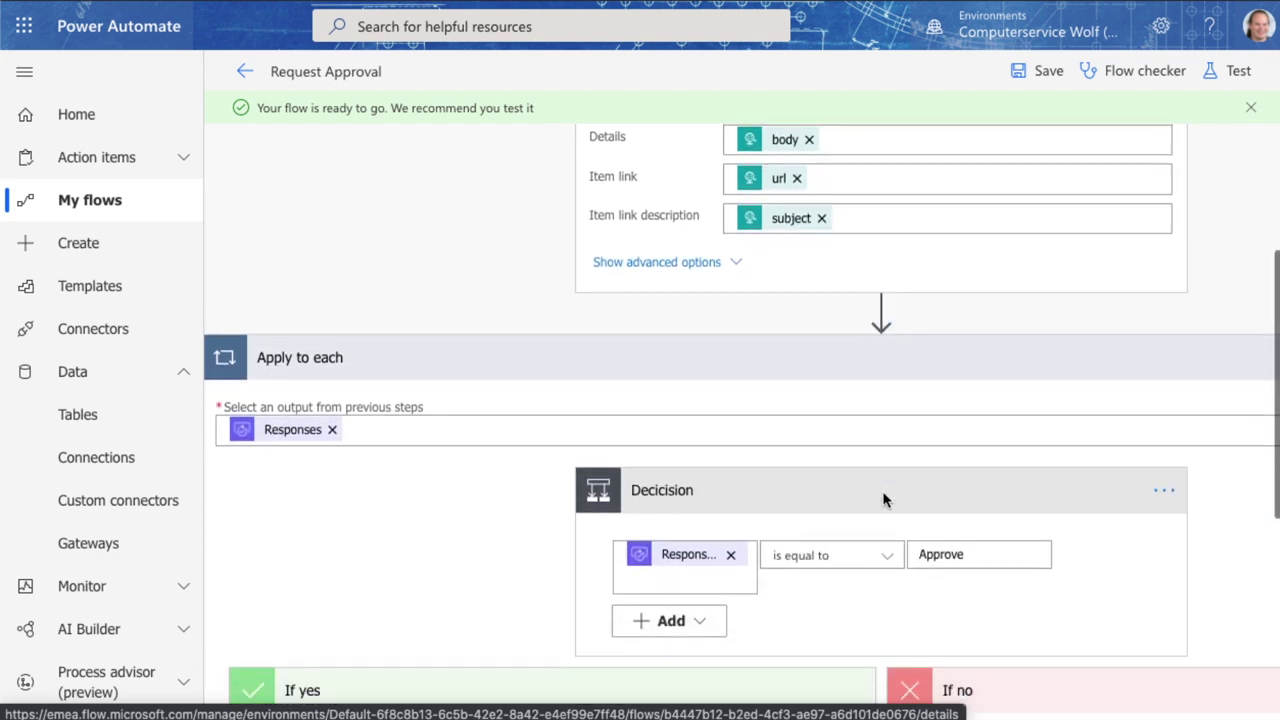
scroll(440, 380, down, 2)
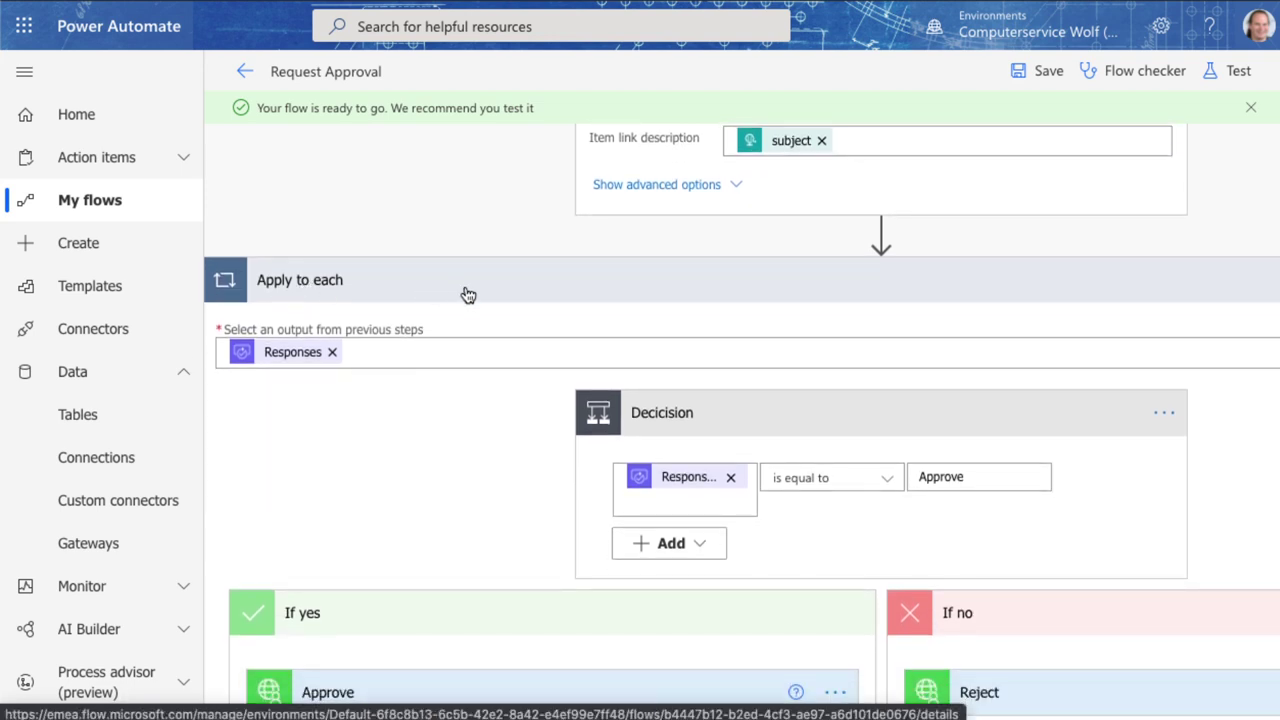
scroll(469, 295, down, 3)
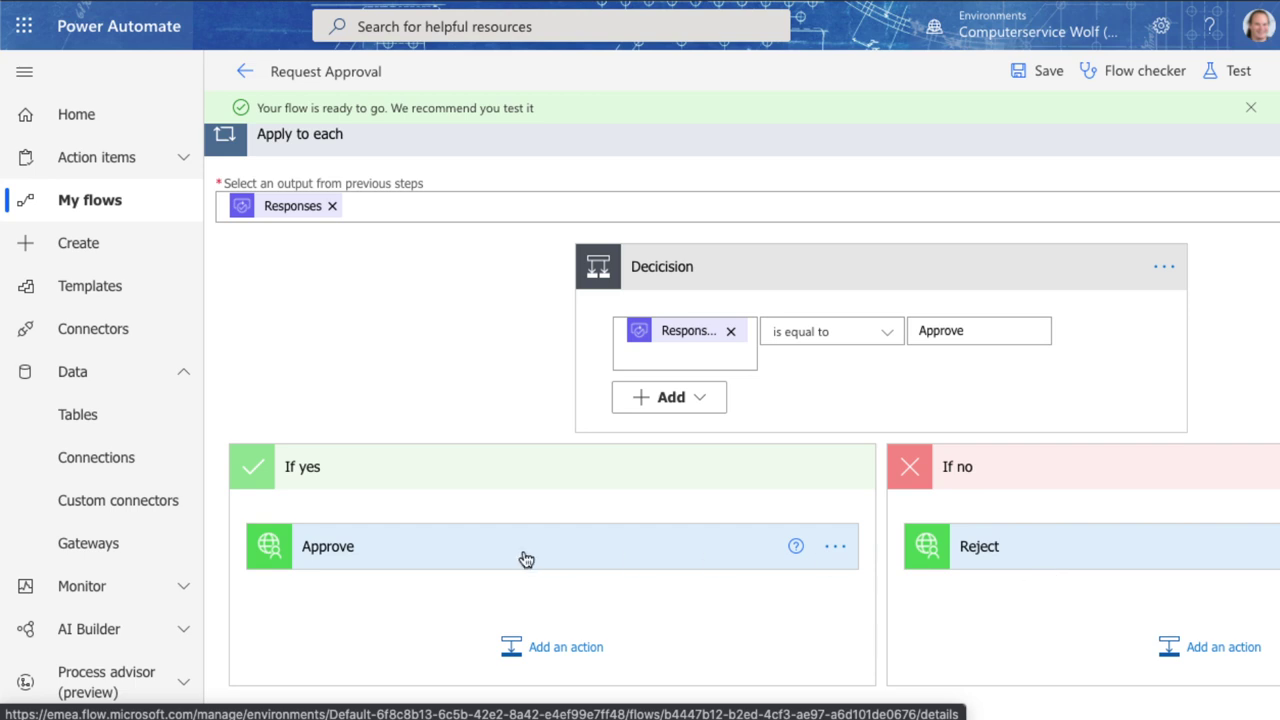
View the details of the SAP BTP CF Bookshop Demo custom connector and return to the custom connectors list.
click(137, 502)
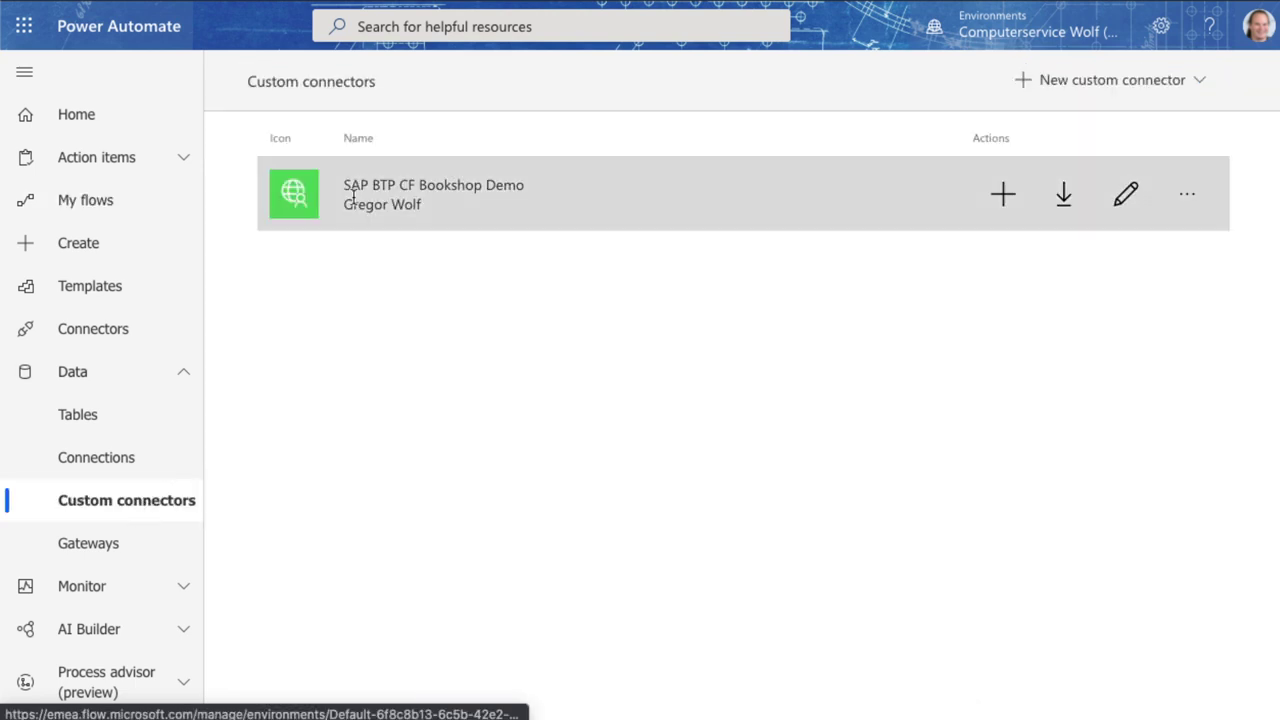
click(385, 196)
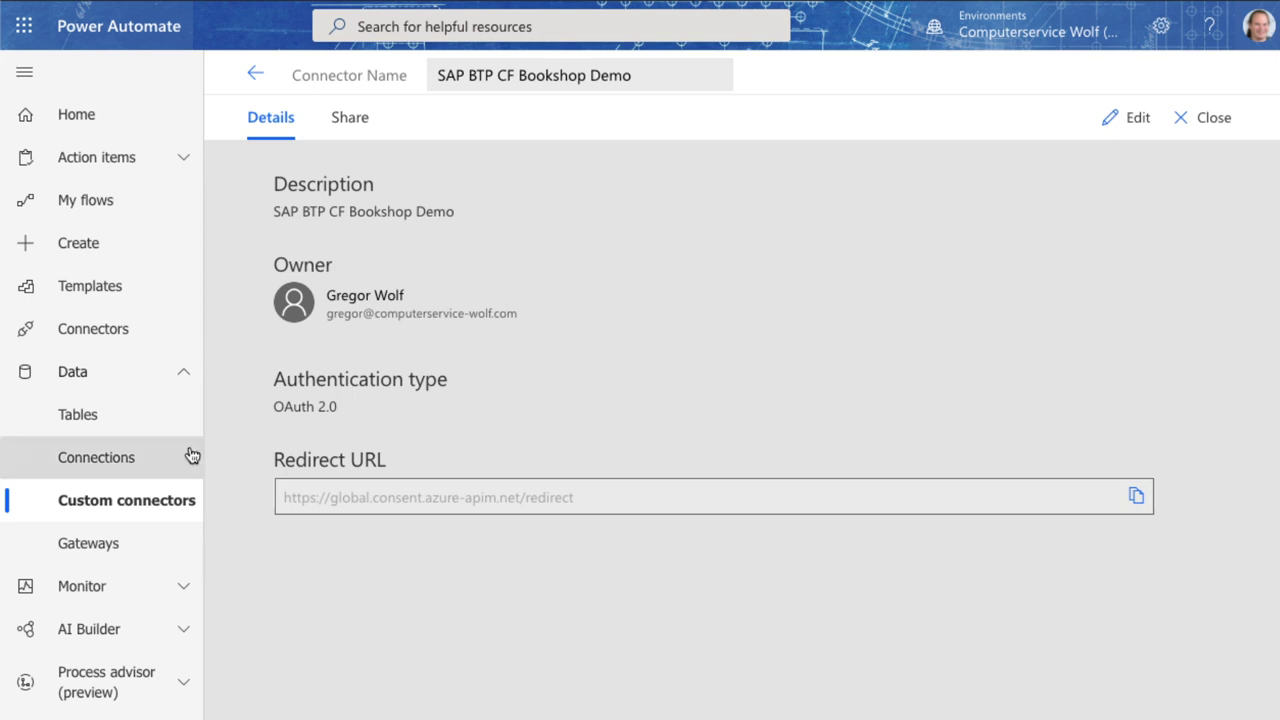
click(155, 457)
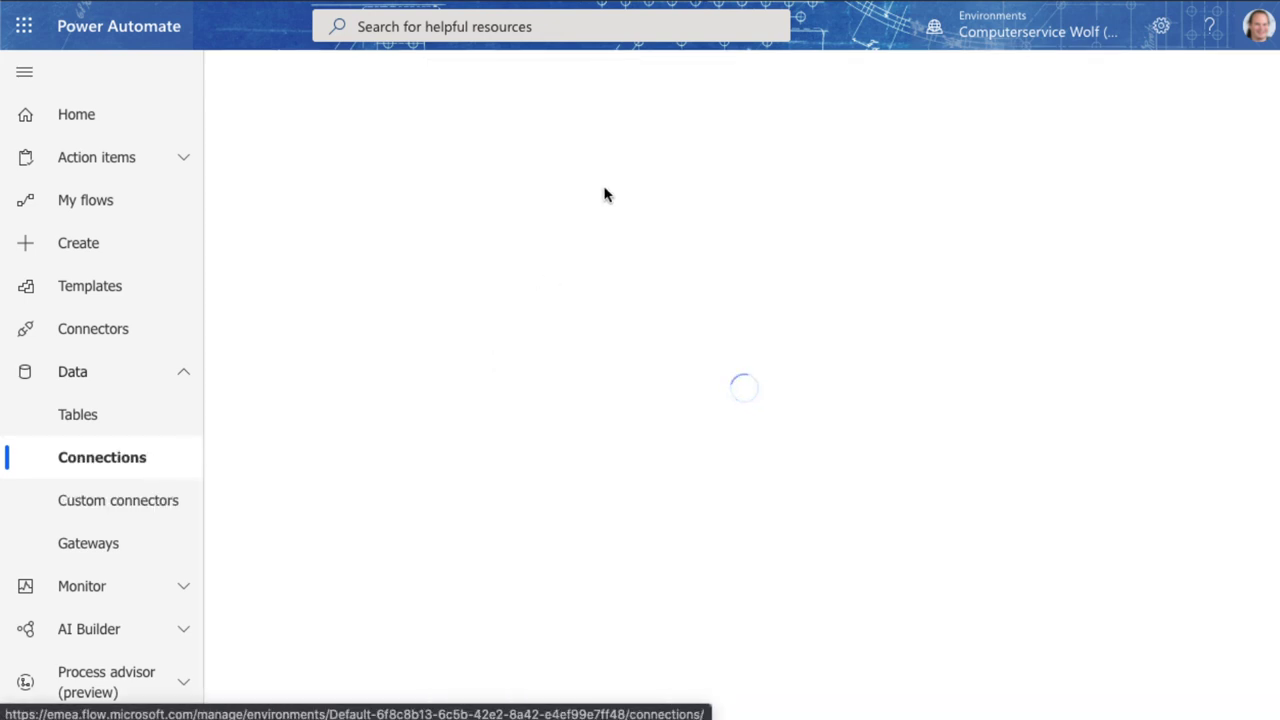
click(162, 502)
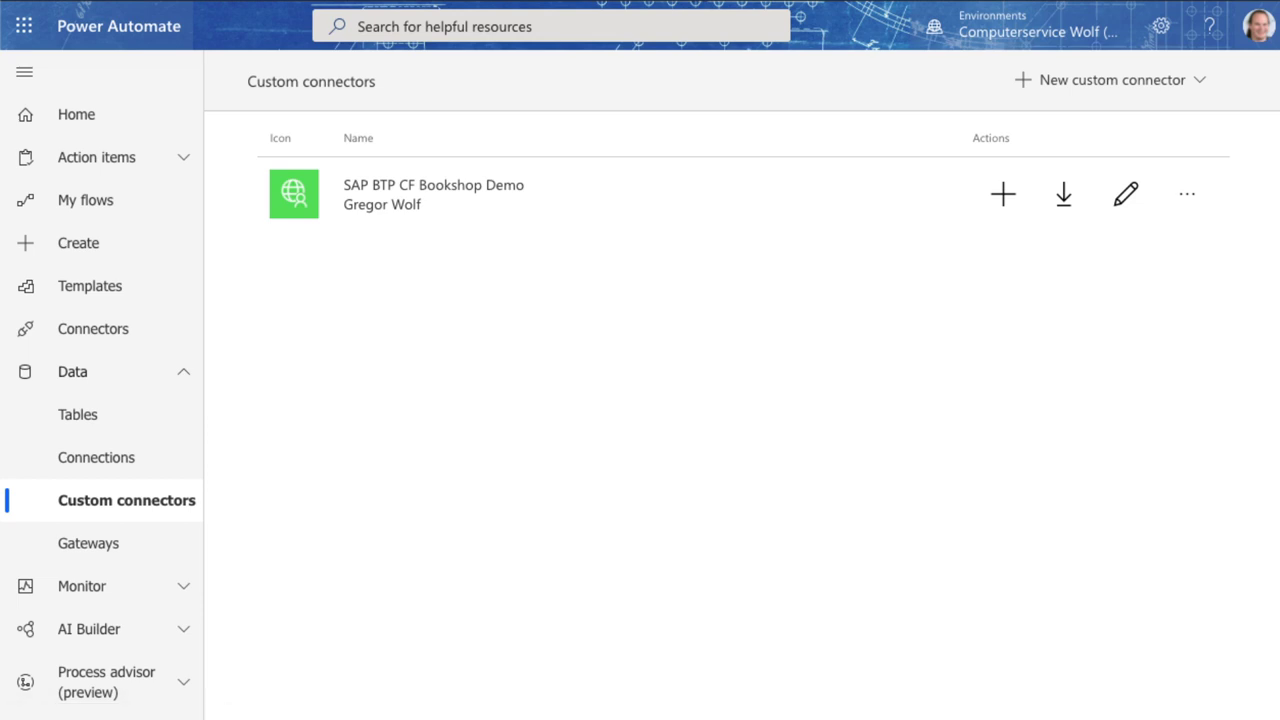